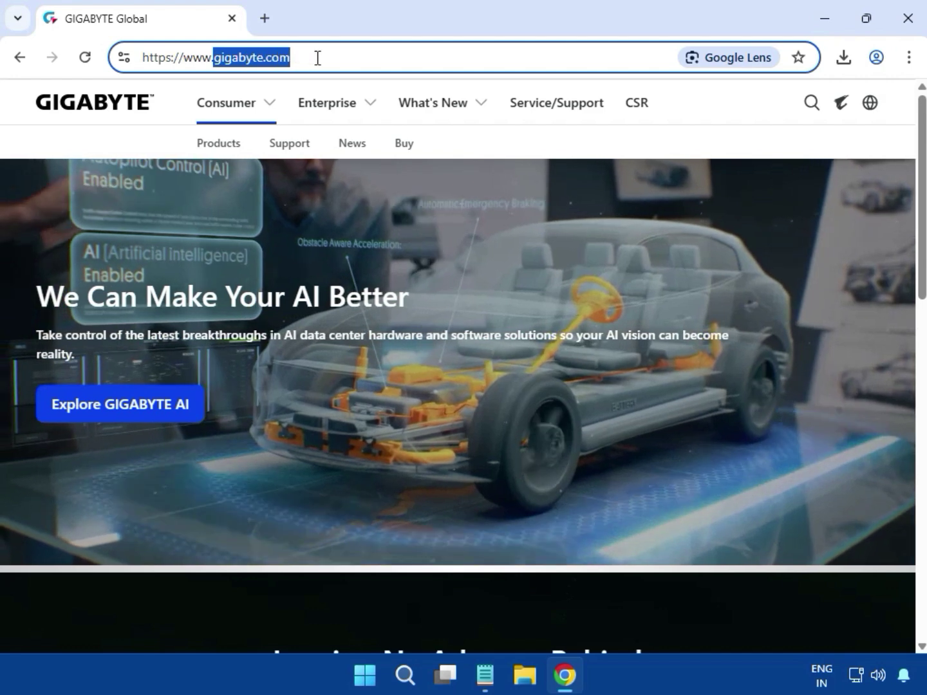
# - Search the GIGABYTE website for the motherboard model B760M K V2 DDR4
pyautogui.click(309, 58)
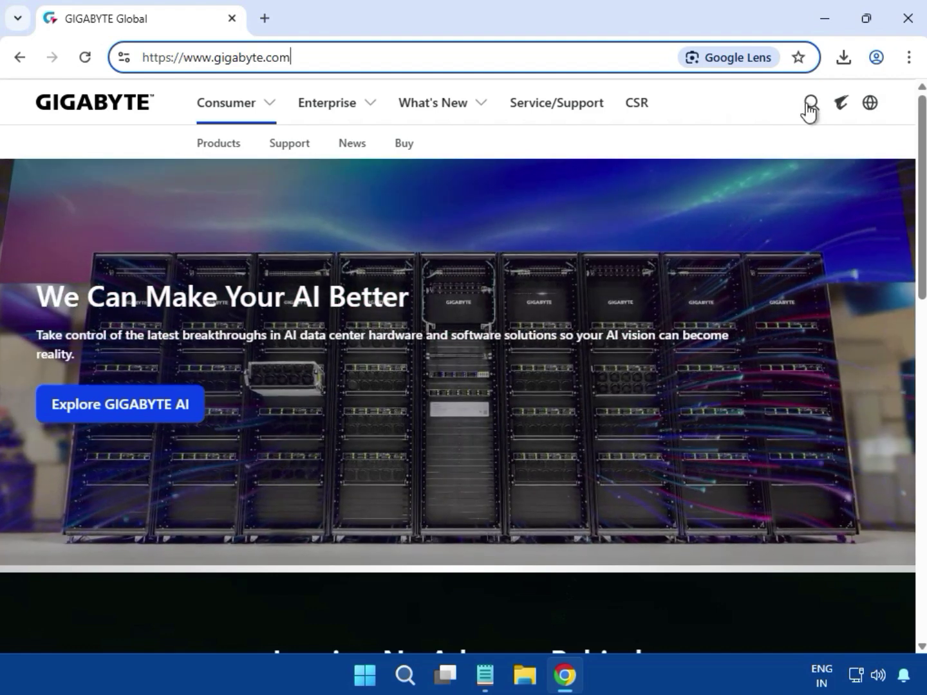
pyautogui.click(808, 106)
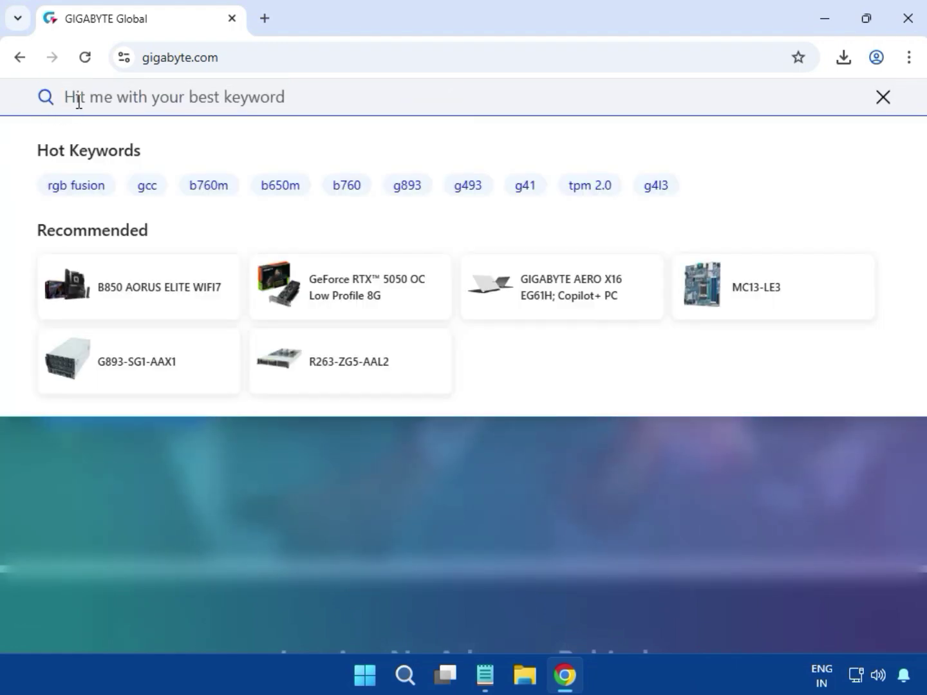
pyautogui.write('B760M K V2 DDR4')
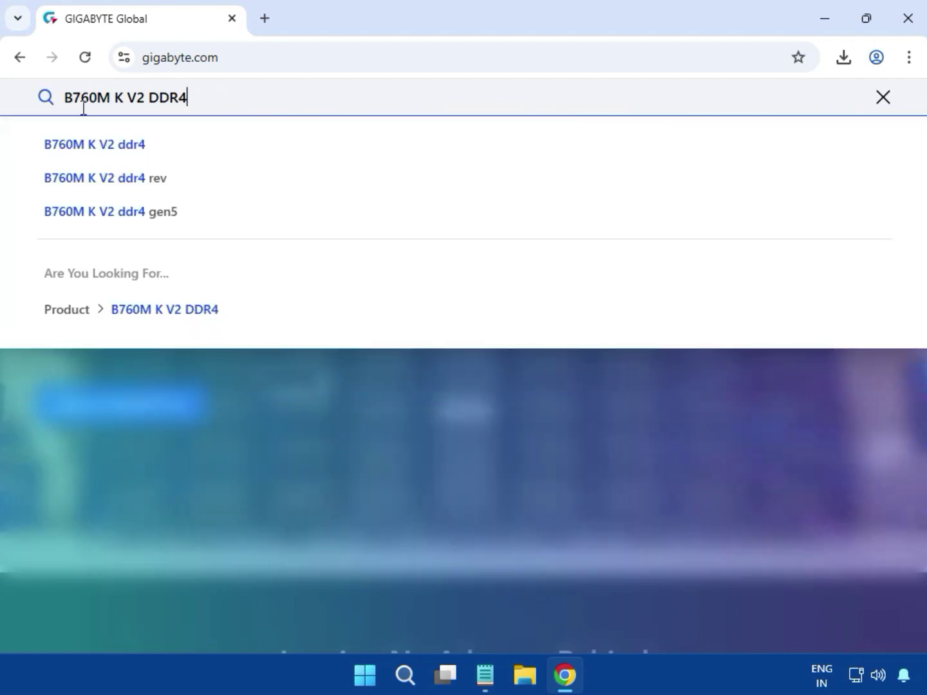
pyautogui.press('Return')
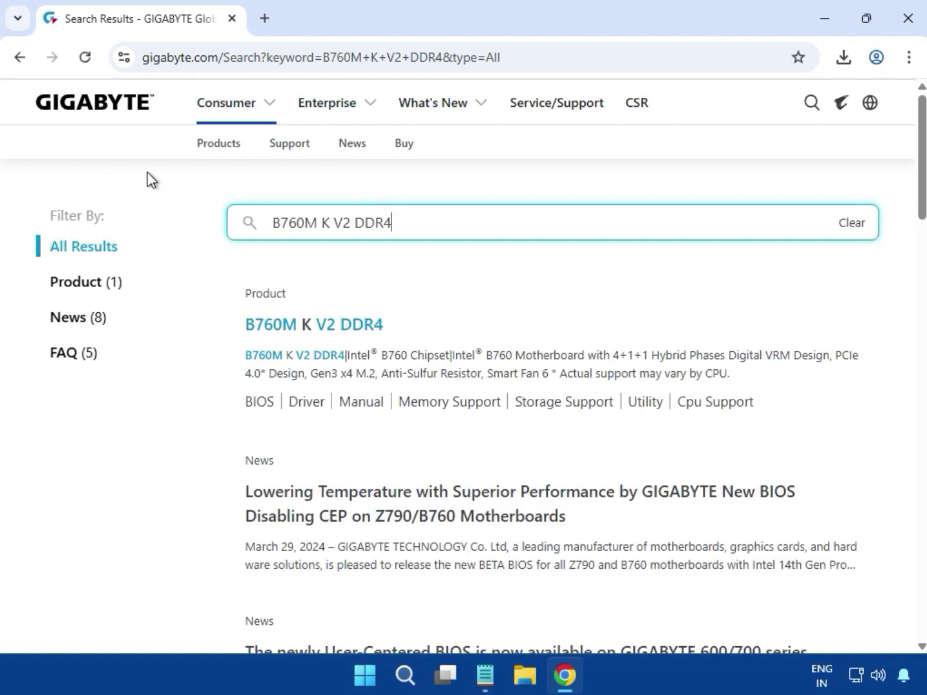
# - Narrow the results to products and open the support page of the B760M K V2 DDR4 motherboard
pyautogui.click(83, 281)
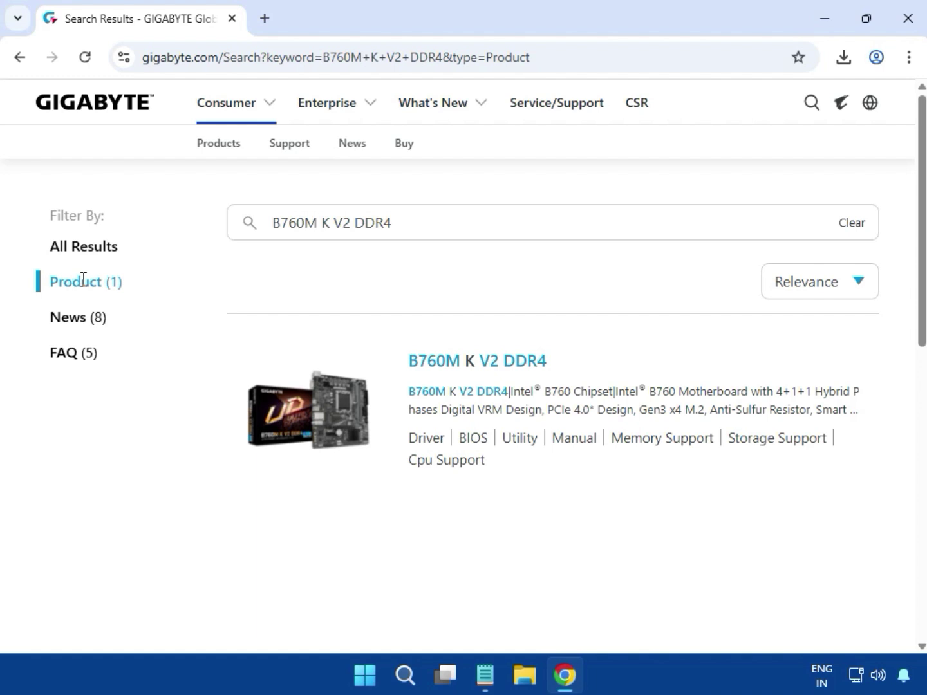
pyautogui.click(474, 363)
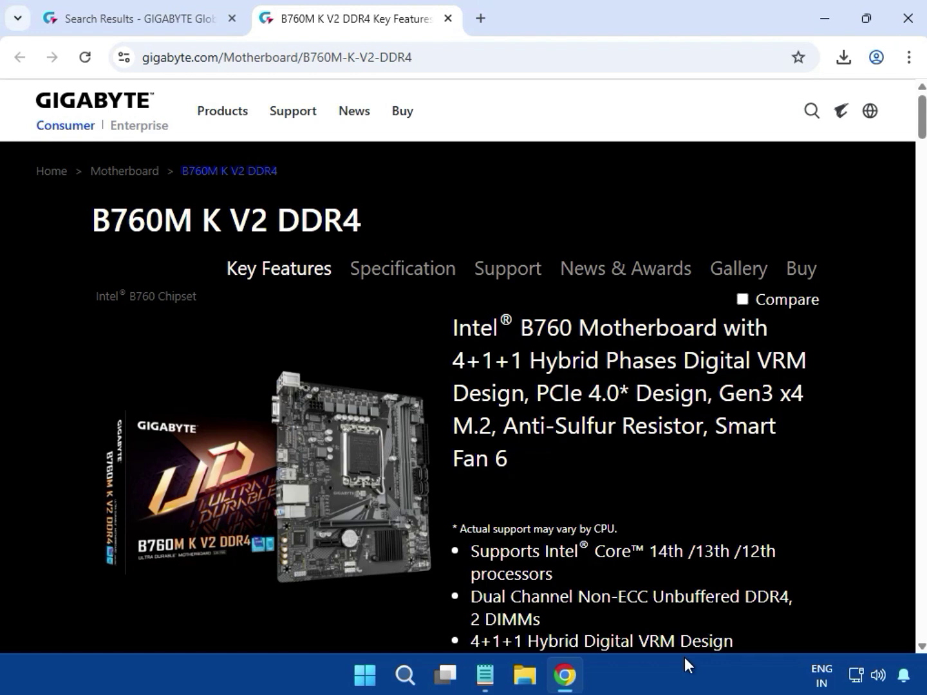
pyautogui.click(521, 269)
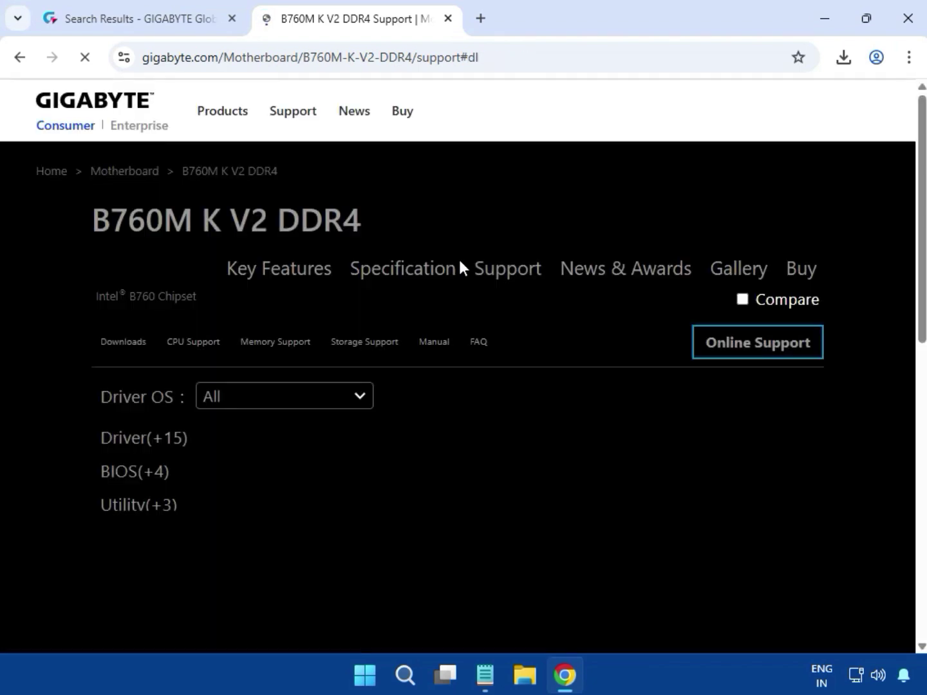
# - Filter the motherboard's driver downloads by the Windows 11 64bit operating system
pyautogui.click(298, 397)
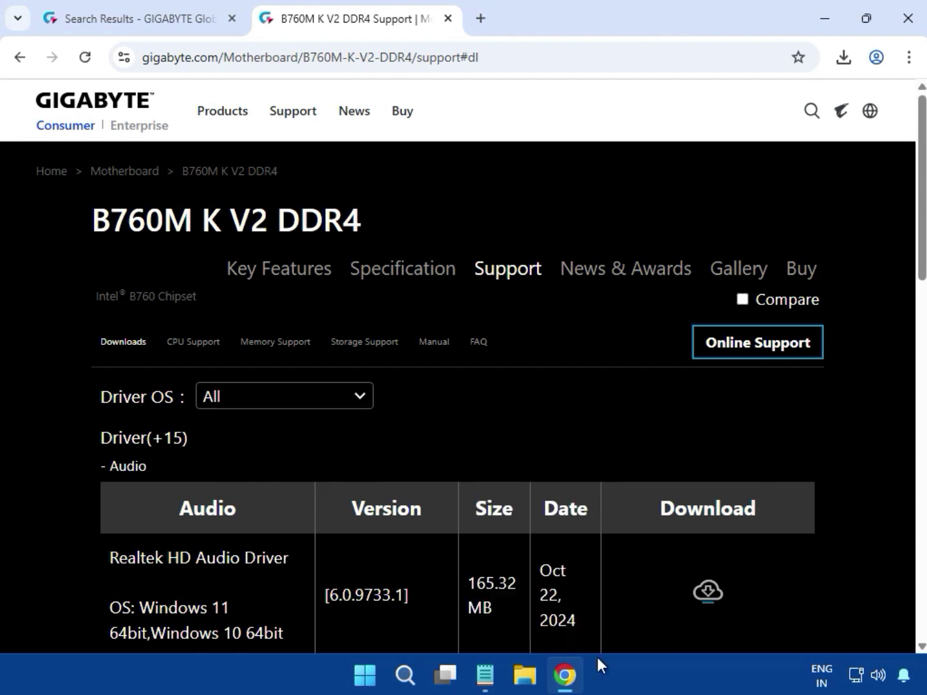
pyautogui.click(332, 386)
pyautogui.click(265, 425)
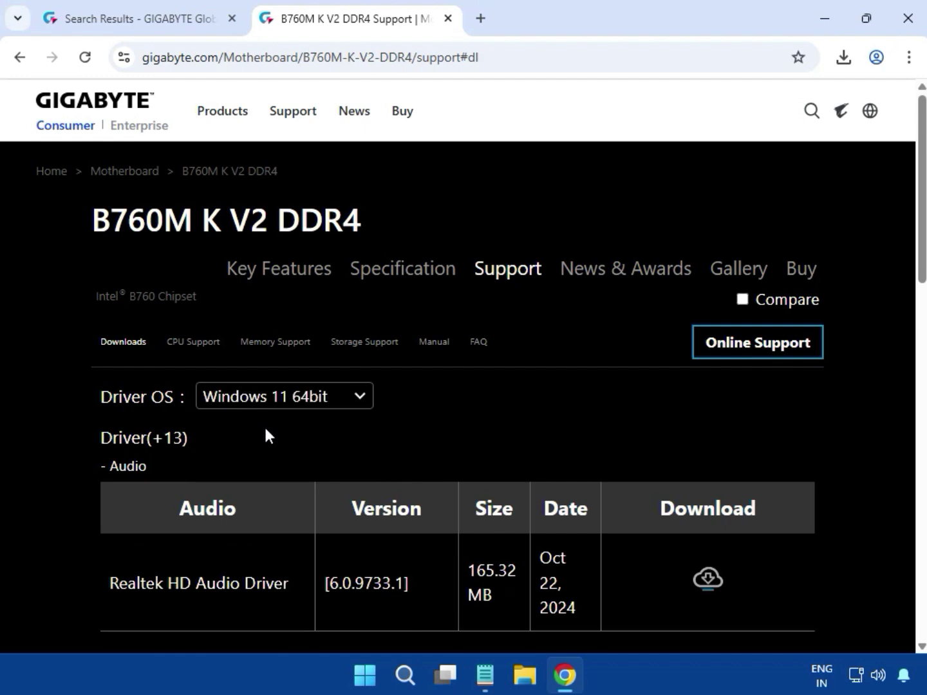
# - Expand the Chipset driver category and download the Intel Serial I/O driver, version 30.100.2221.20
pyautogui.scroll(-5, 452, 458)
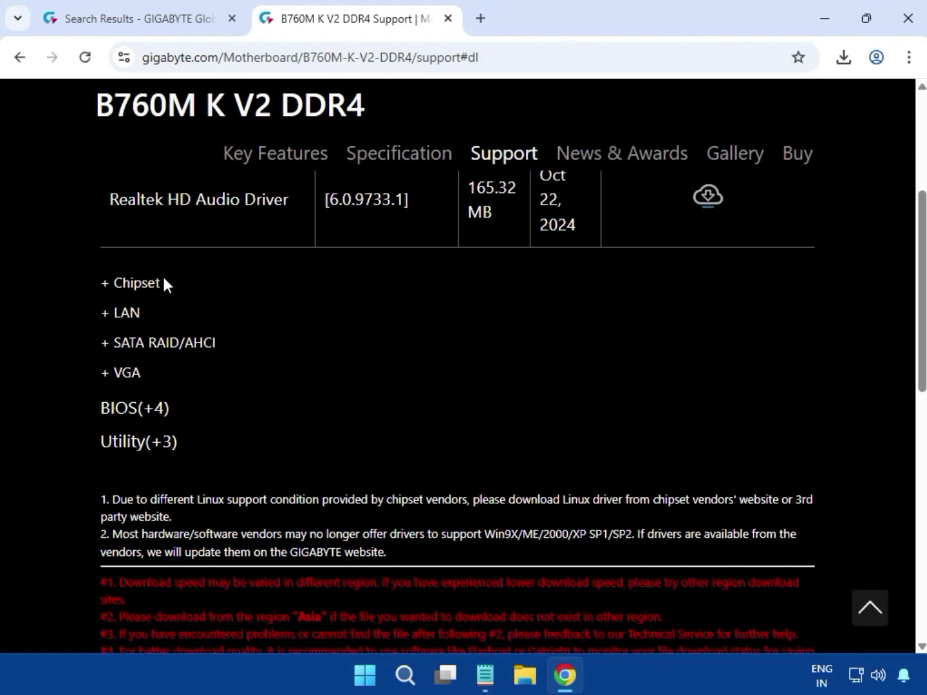
pyautogui.moveTo(161, 282); pyautogui.dragTo(118, 283)
pyautogui.scroll(-2, 120, 281)
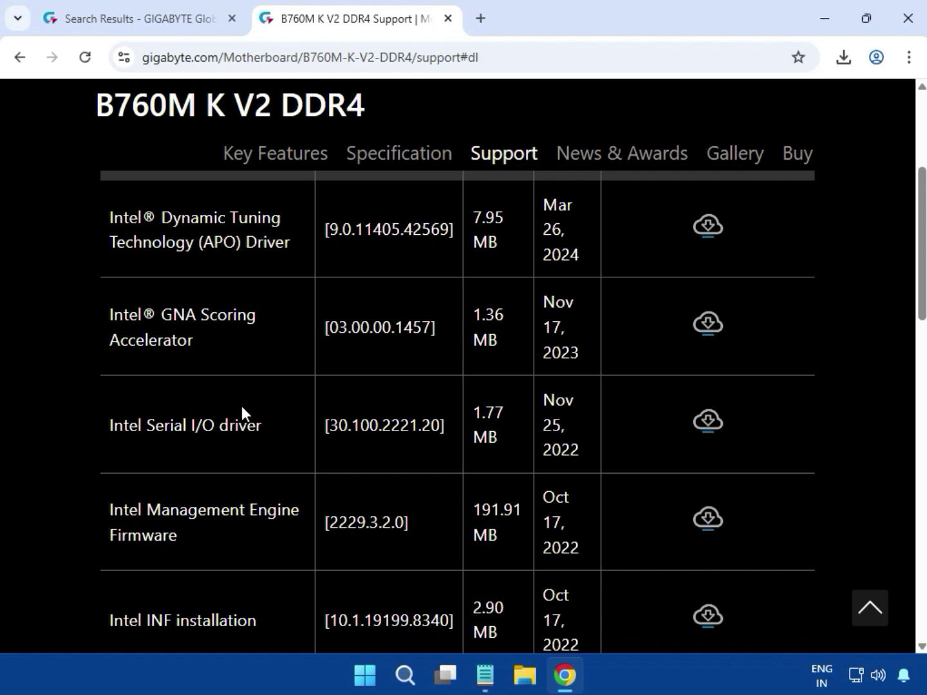
pyautogui.scroll(-3, 241, 412)
pyautogui.moveTo(108, 220); pyautogui.dragTo(287, 250)
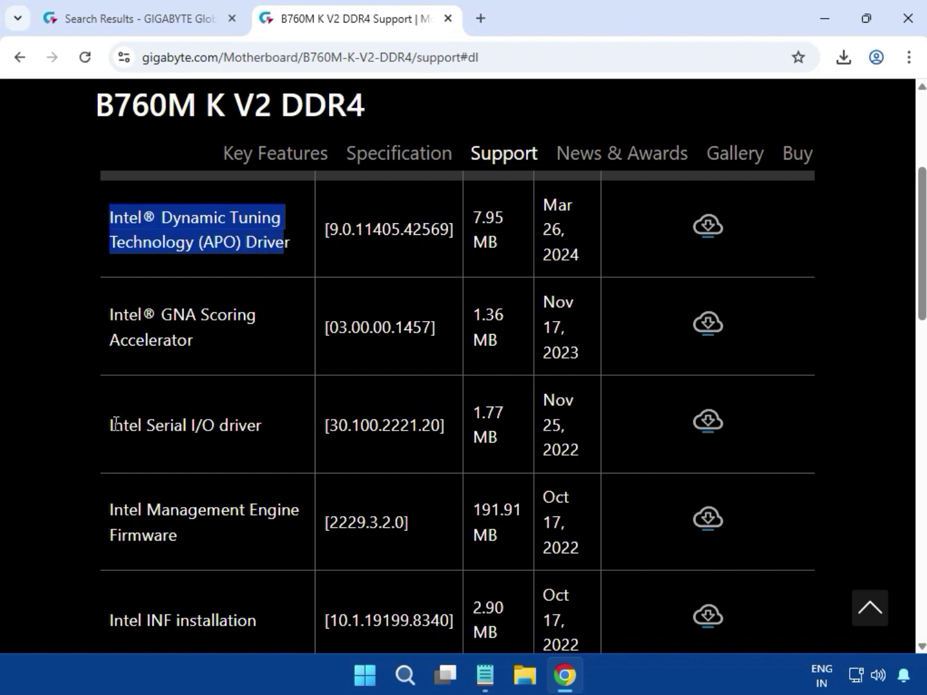
pyautogui.moveTo(110, 425); pyautogui.dragTo(275, 436)
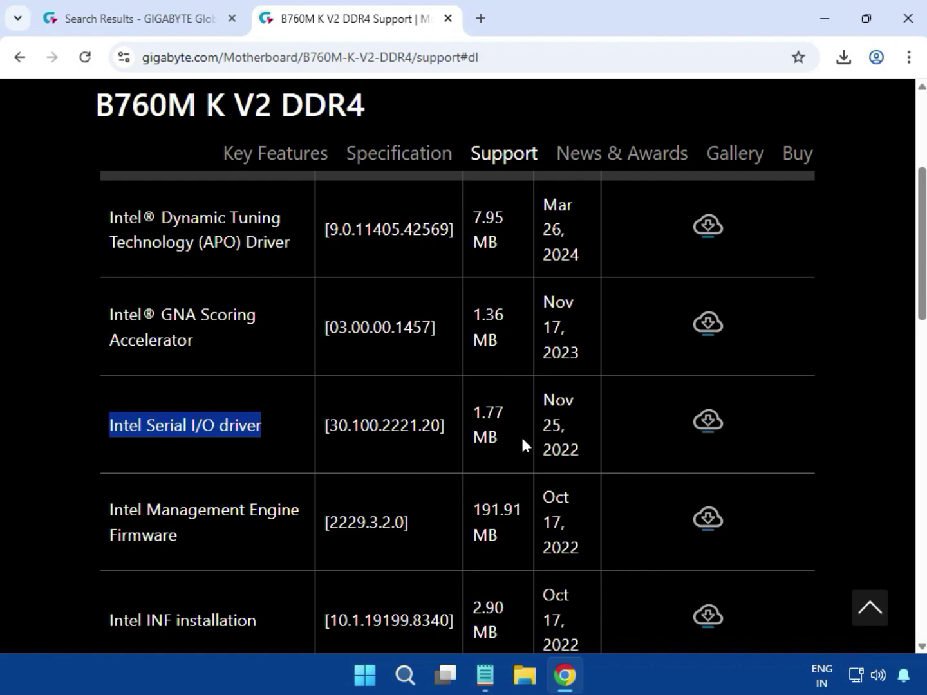
pyautogui.click(709, 426)
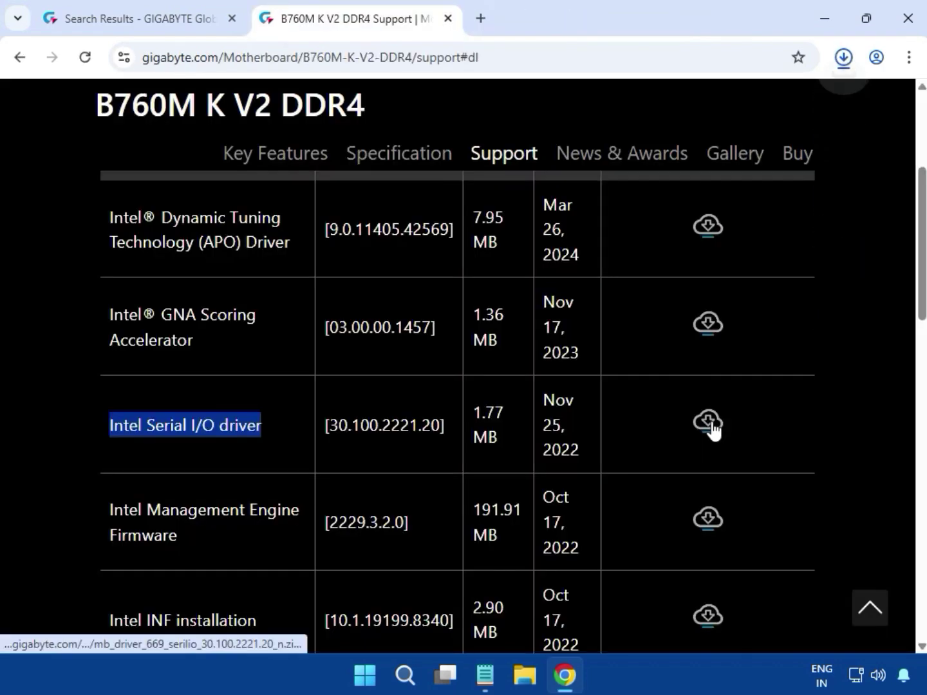
# - Run 669_30.100.2221.20_SETUPSERIALIO.EXE from the downloaded Serial I/O archive, allowing it to make changes to the device, and close the archive
pyautogui.click(843, 58)
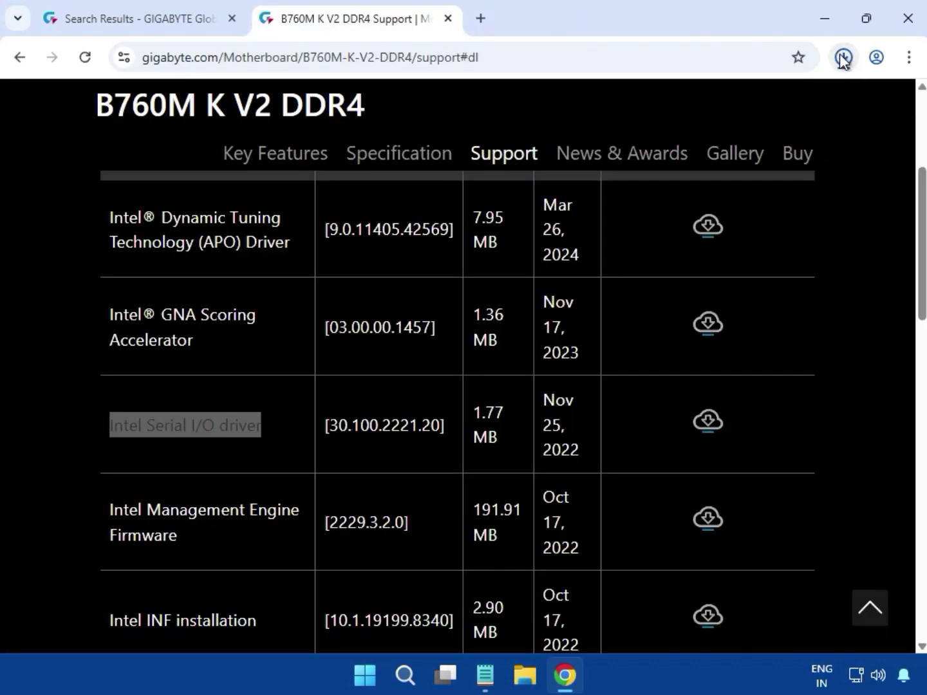
pyautogui.moveTo(702, 133)
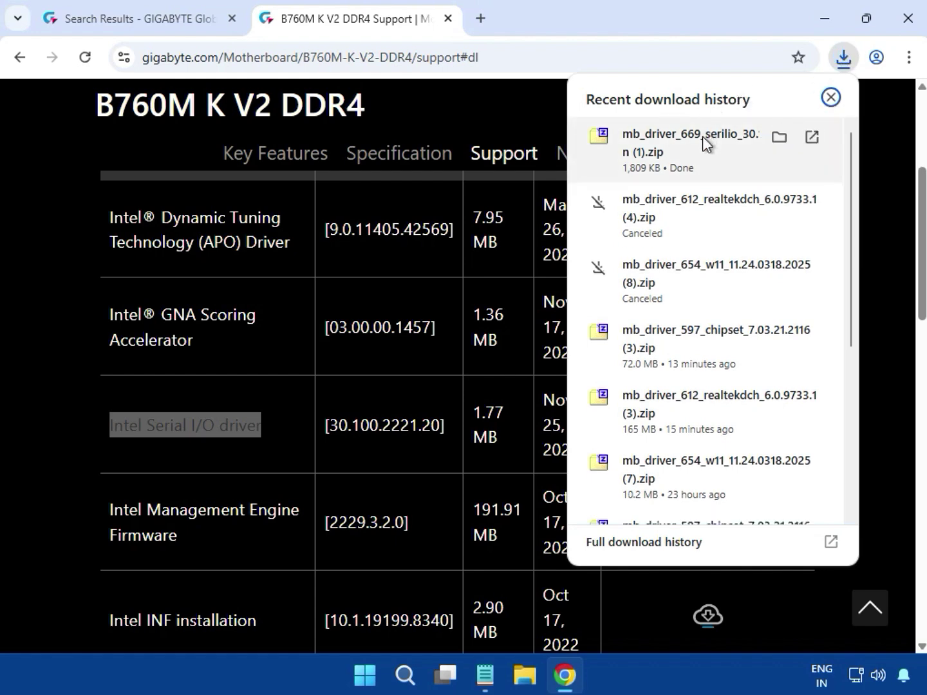
pyautogui.click(703, 140)
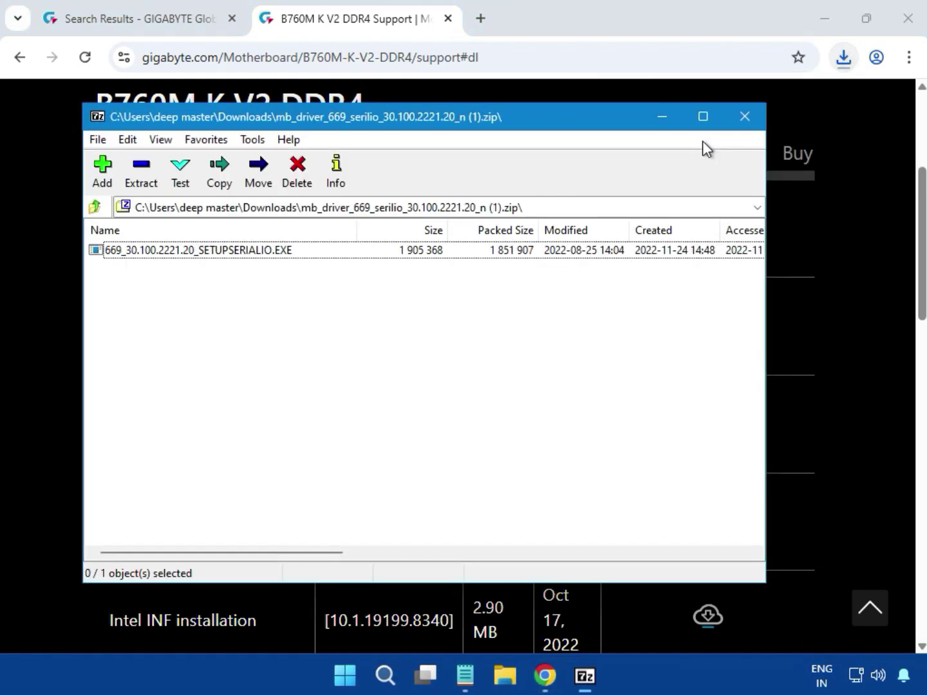
pyautogui.doubleClick(286, 251)
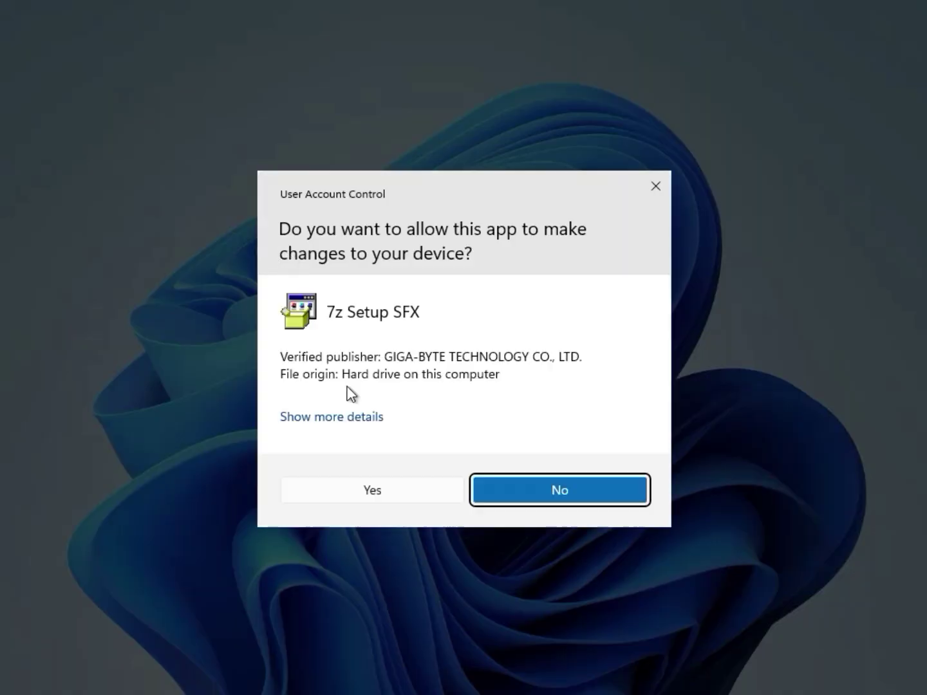
pyautogui.click(374, 489)
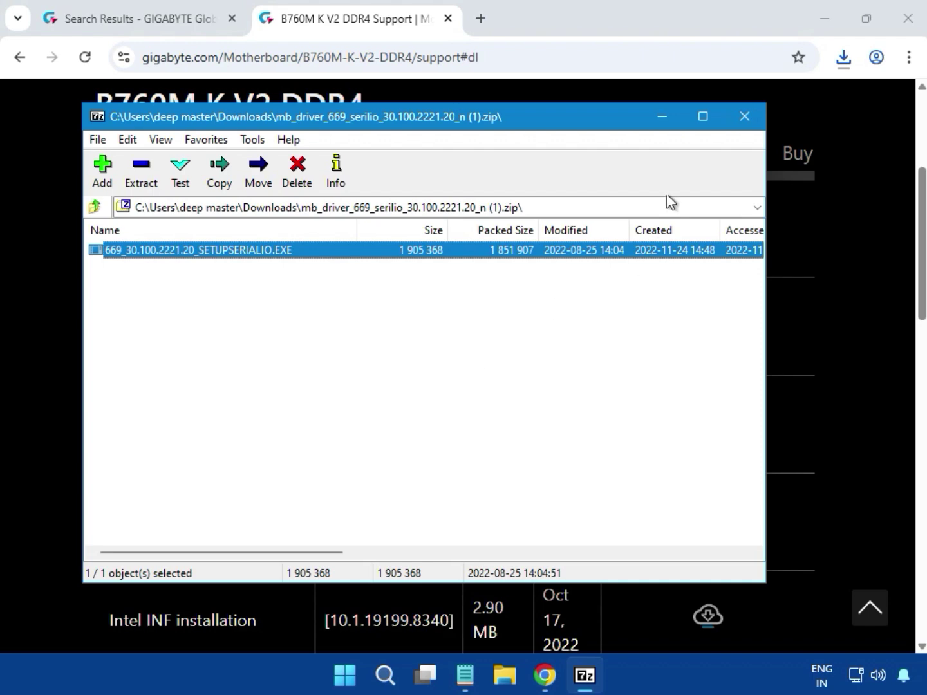
pyautogui.click(744, 117)
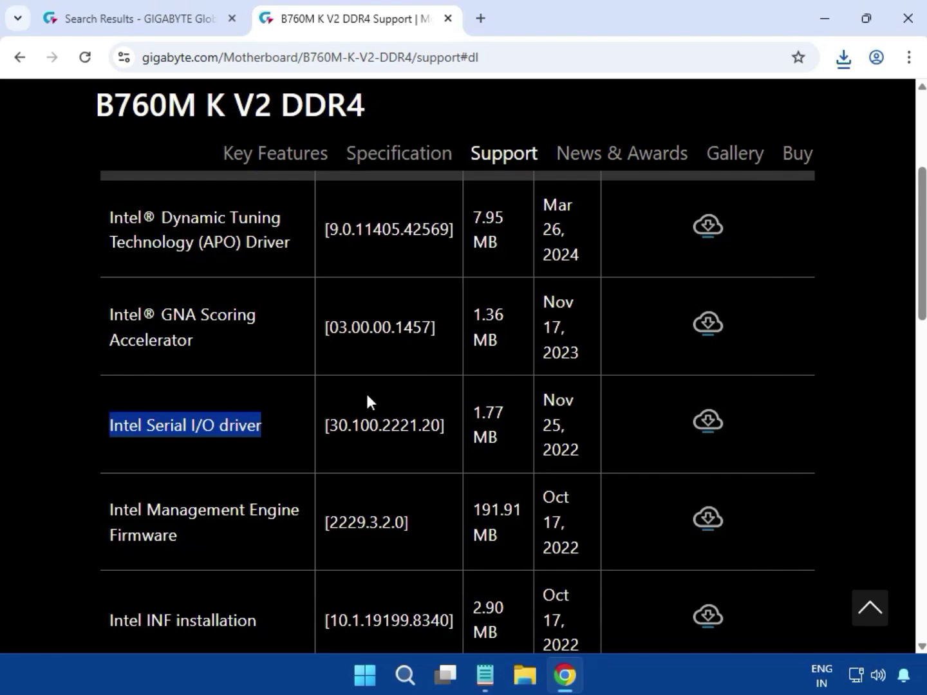
# - Download the Intel INF installation package, version 10.1.19199.8340, from the Chipset driver list
pyautogui.scroll(1, 357, 408)
pyautogui.scroll(-3, 356, 412)
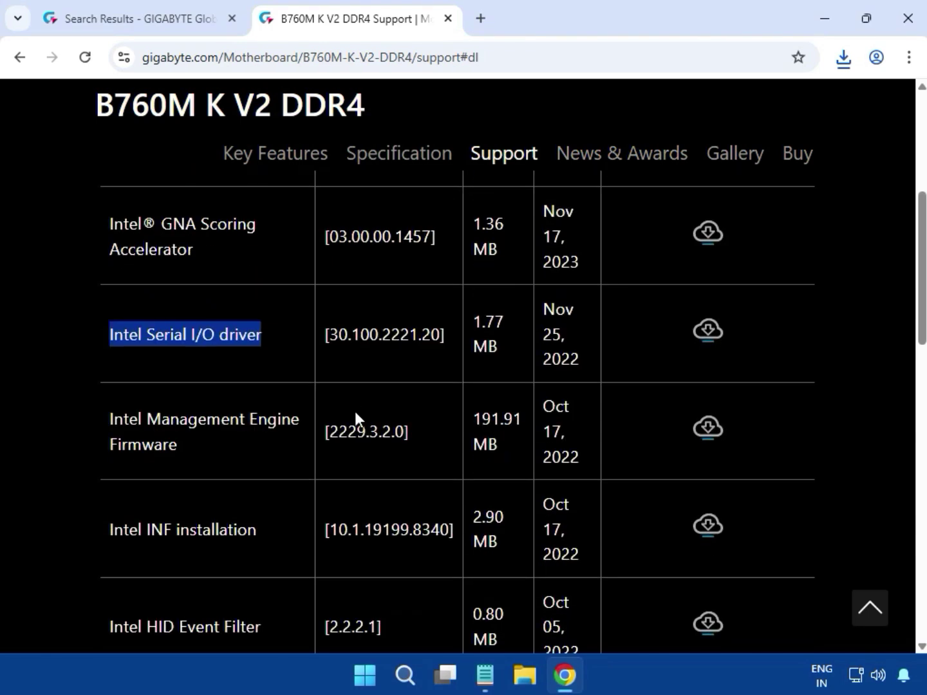
pyautogui.scroll(-2, 355, 412)
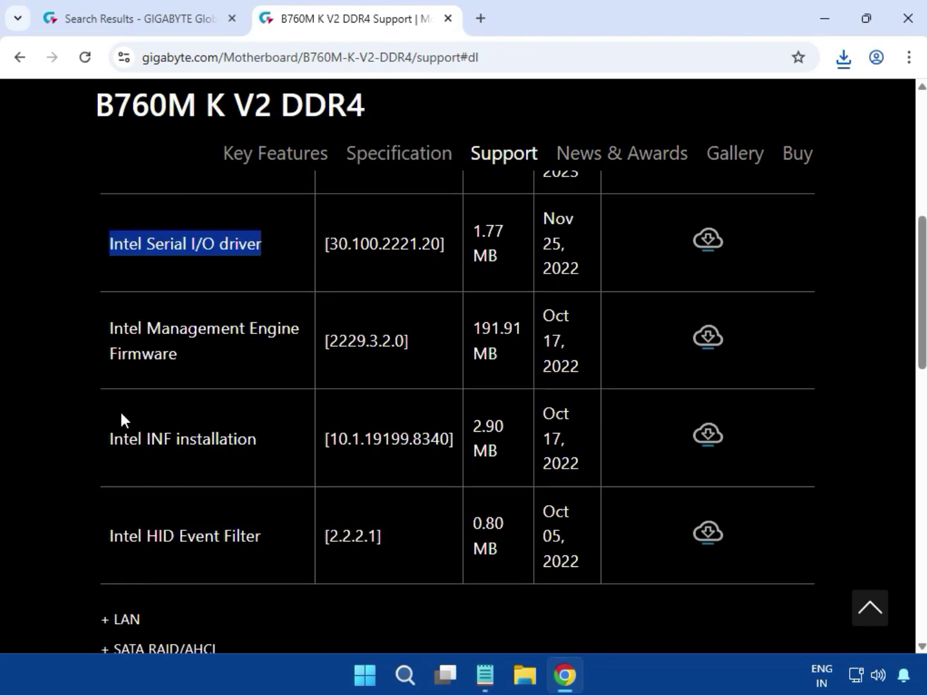
pyautogui.moveTo(102, 437); pyautogui.dragTo(257, 439)
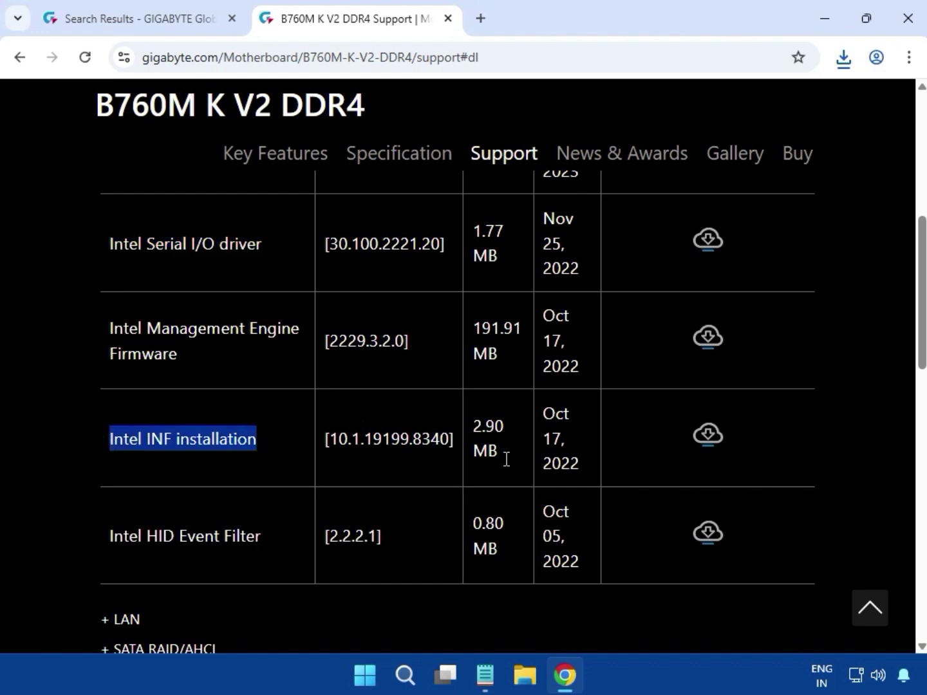
pyautogui.click(709, 437)
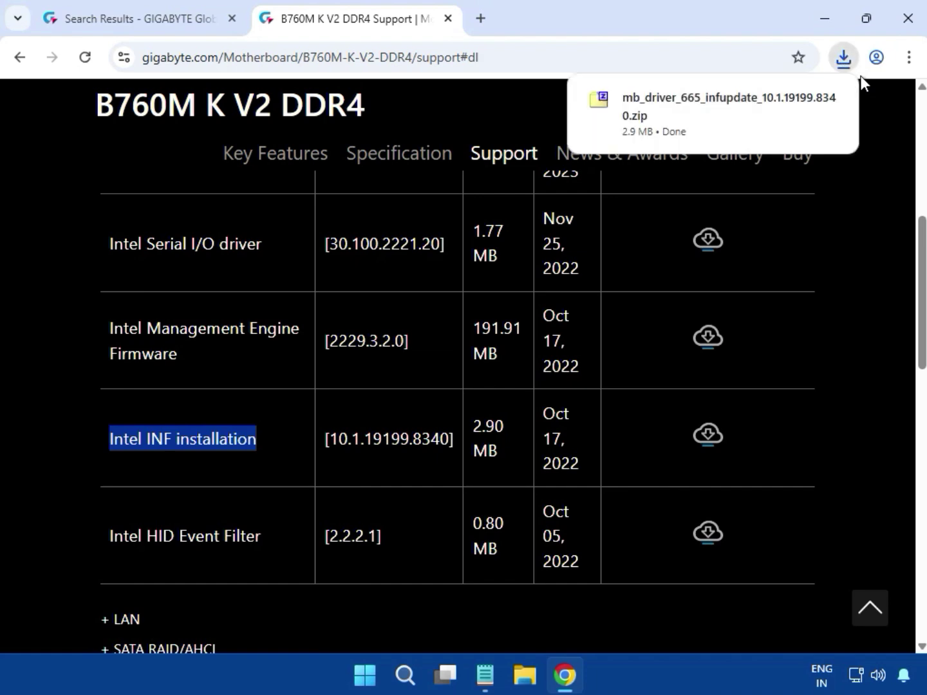
# - Run mb_driver_665_infupdate_10.1.19199.8340.exe from the downloaded archive, allowing it to make changes to the device, and close the archive
pyautogui.click(713, 113)
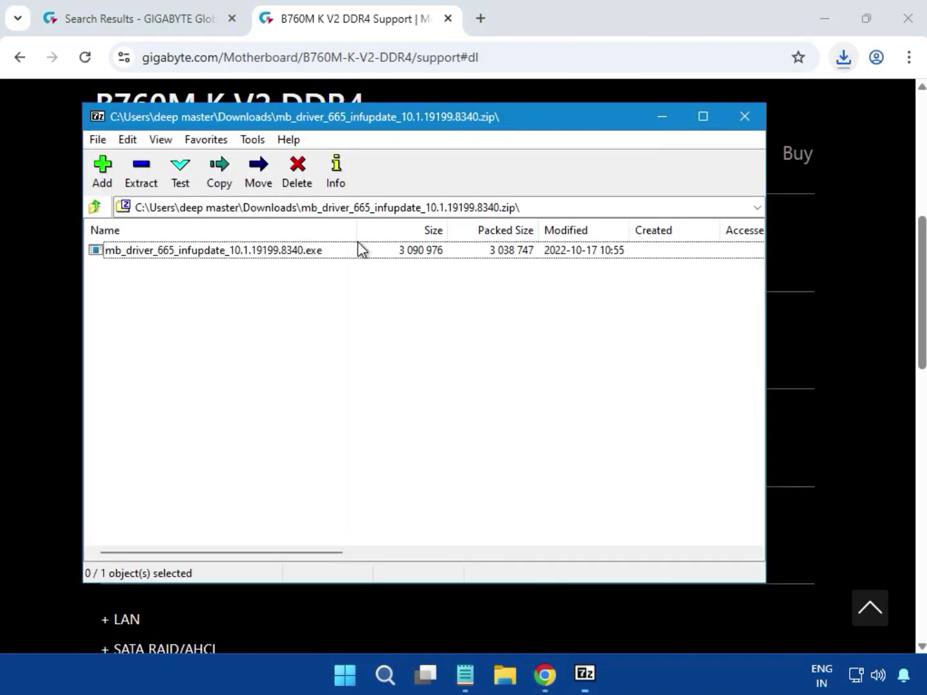
pyautogui.doubleClick(247, 251)
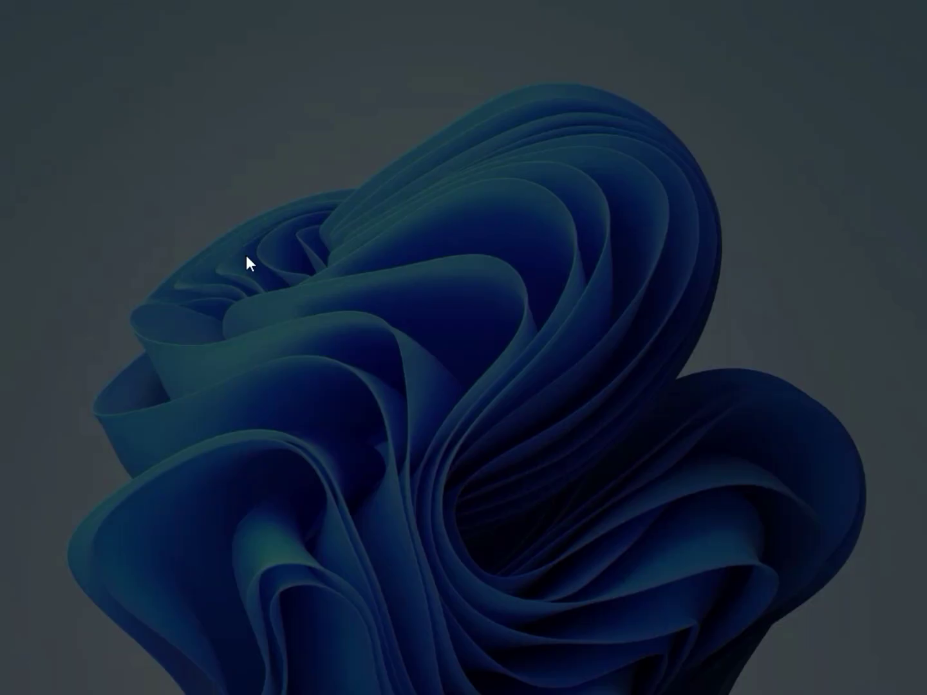
pyautogui.click(379, 490)
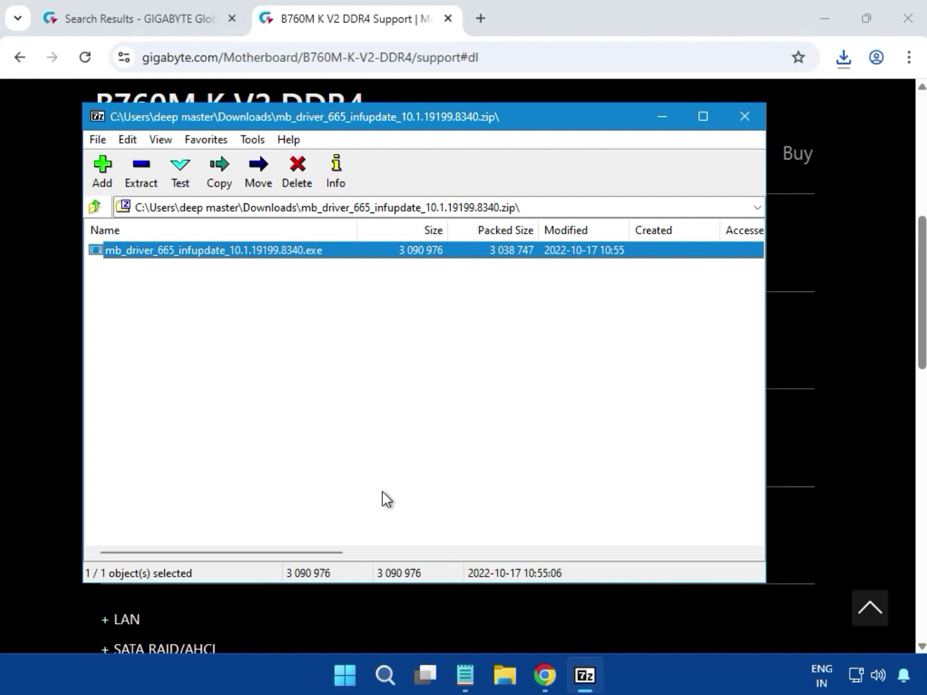
pyautogui.press('Return')
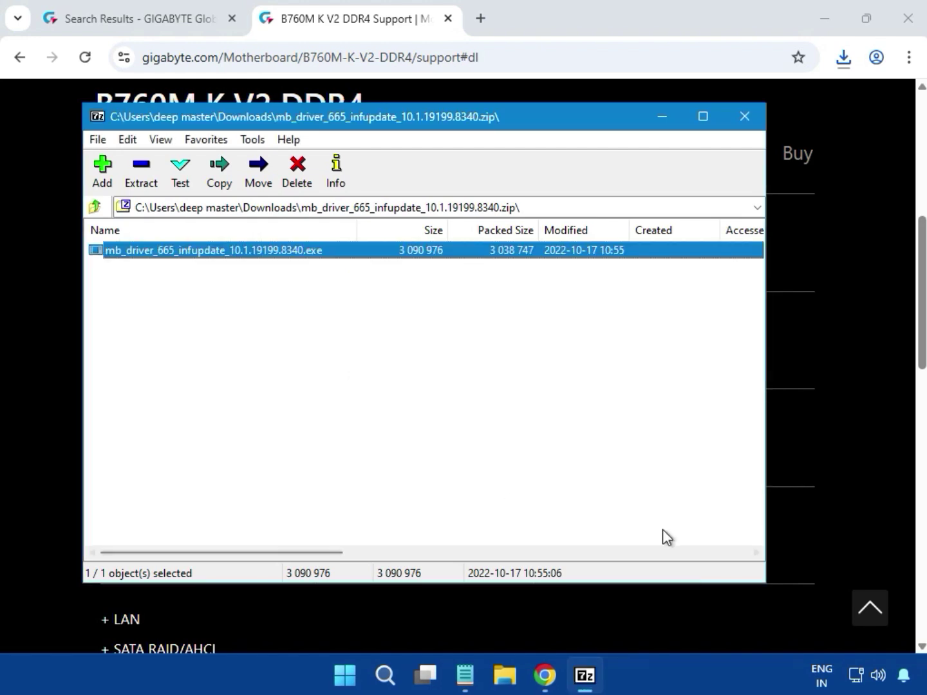
pyautogui.click(744, 117)
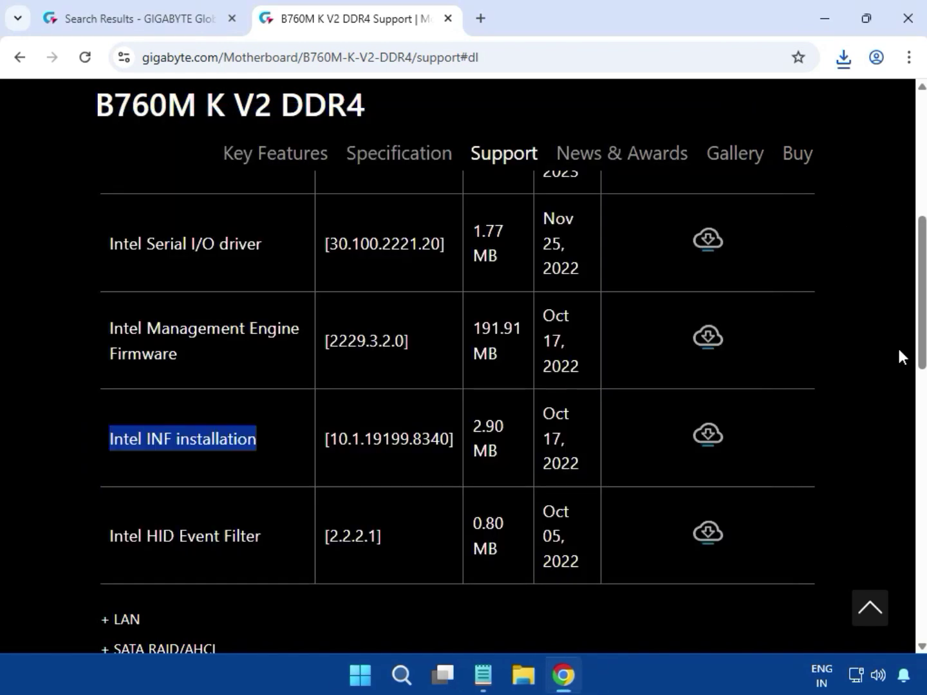